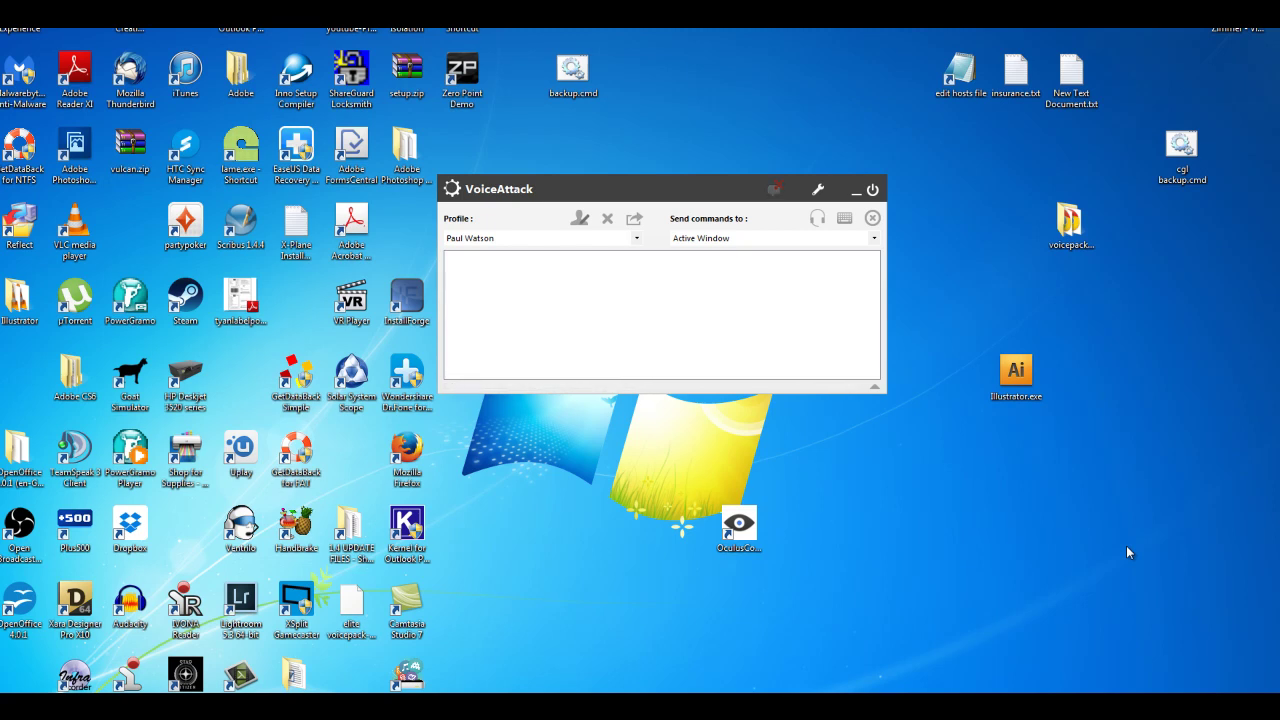
Edit the current profile and start importing commands from another profile file
{"action": "left_click", "coordinate": [580, 222]}
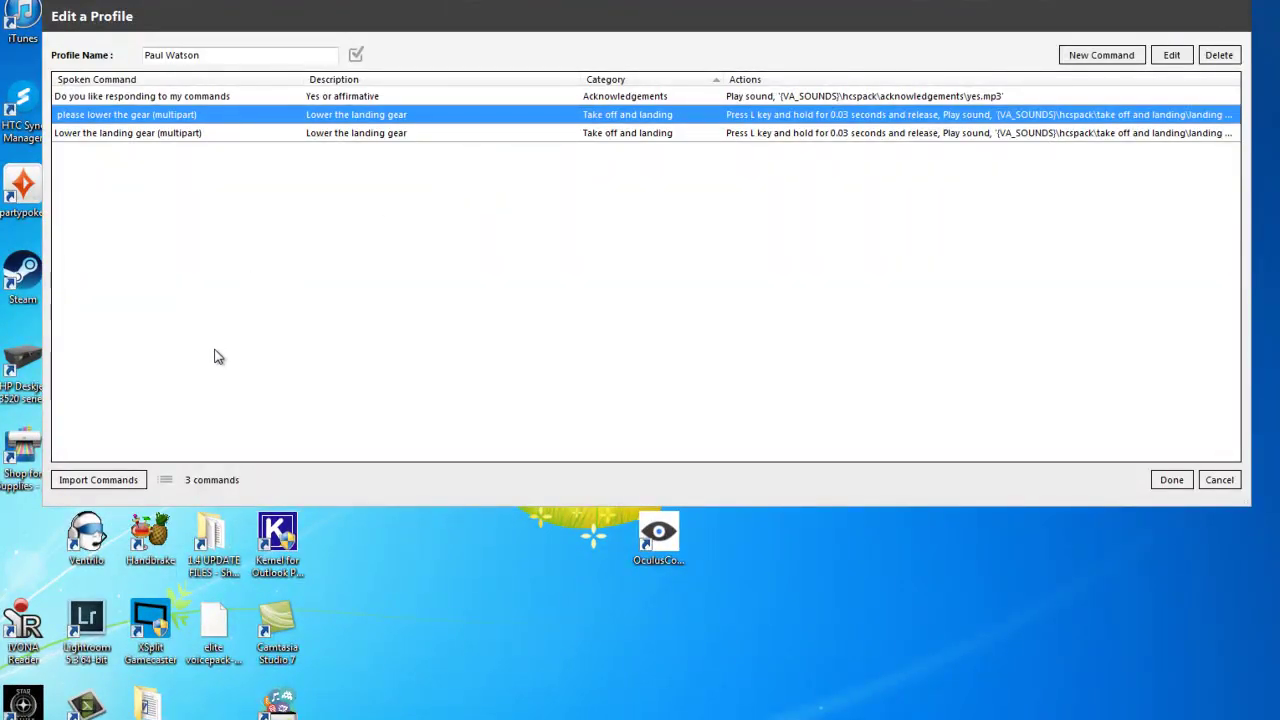
{"action": "left_click", "coordinate": [82, 484]}
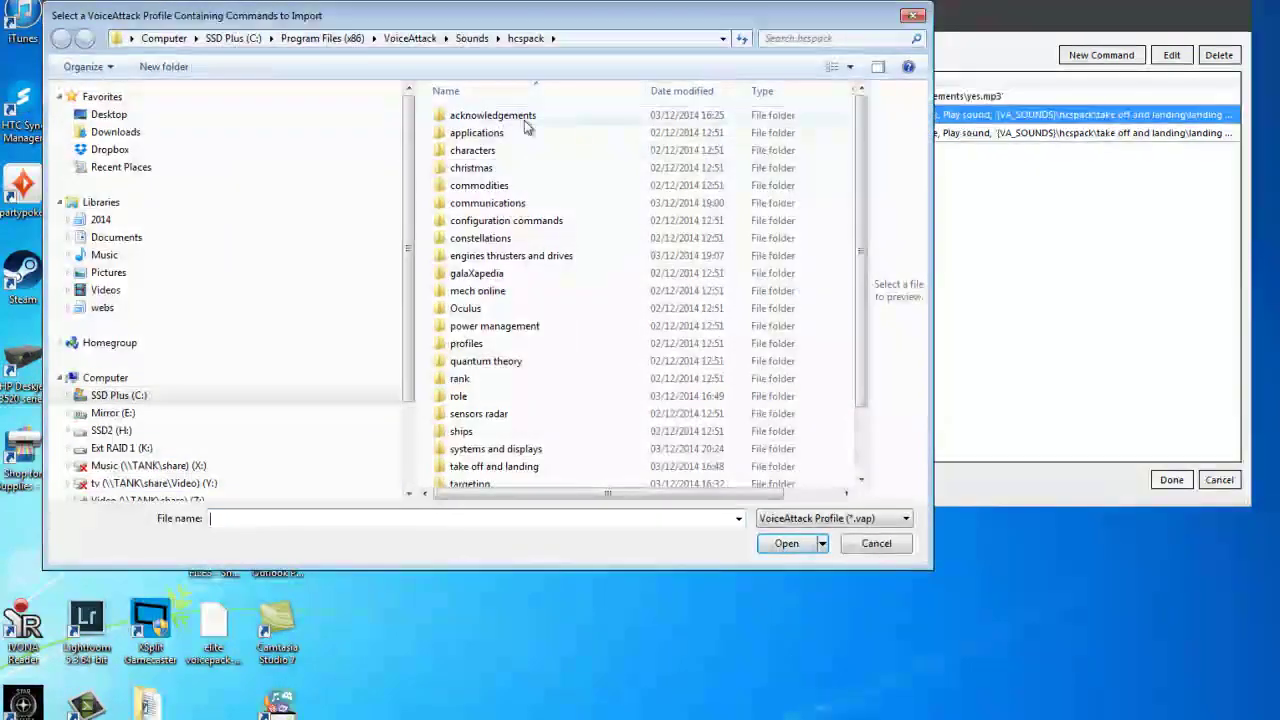
{"action": "left_click_drag", "start_coordinate": [861, 132], "coordinate": [862, 188]}
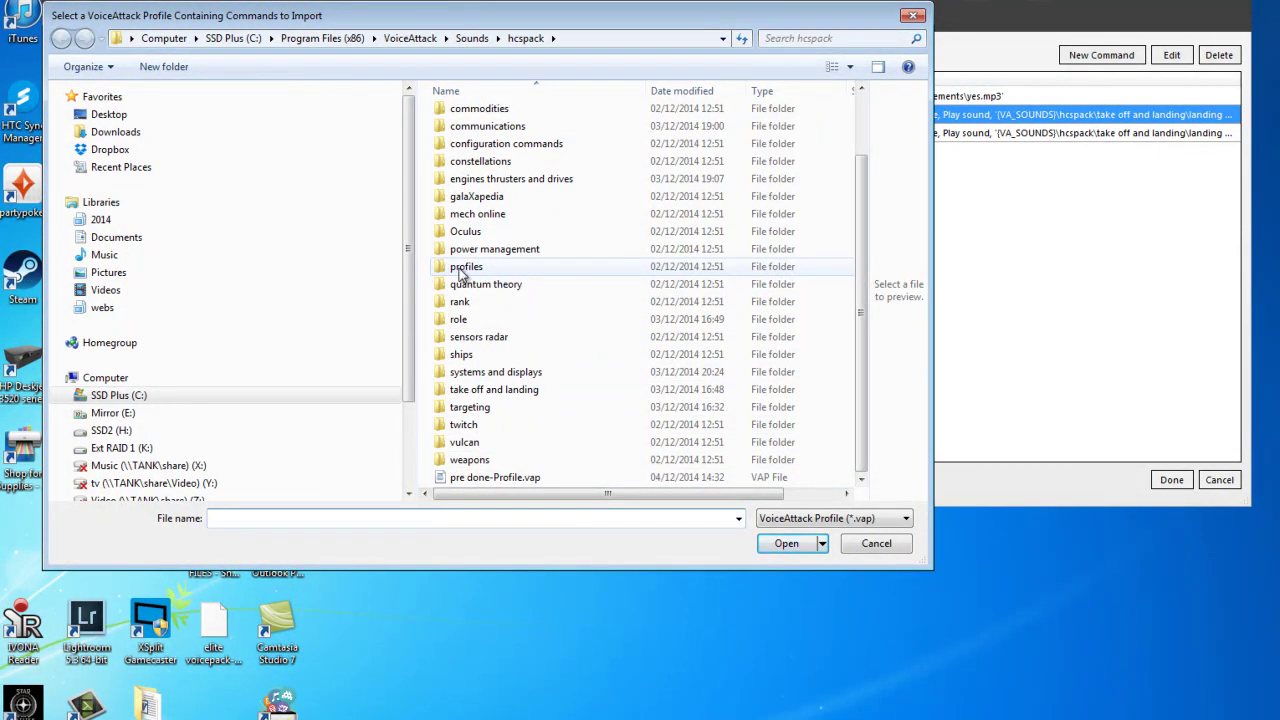
Browse to the Sounds\hcspack folder and select pre done-Profile.vap
{"action": "left_click", "coordinate": [478, 480]}
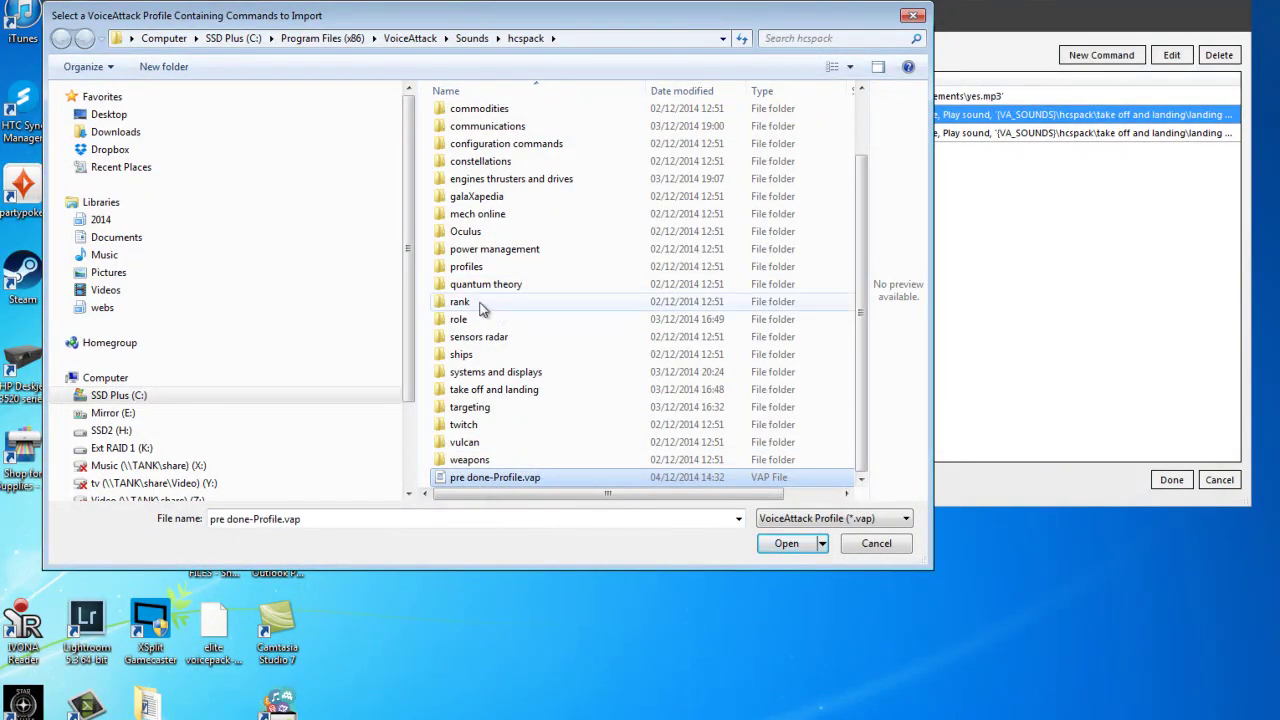
{"action": "double_click", "coordinate": [467, 267]}
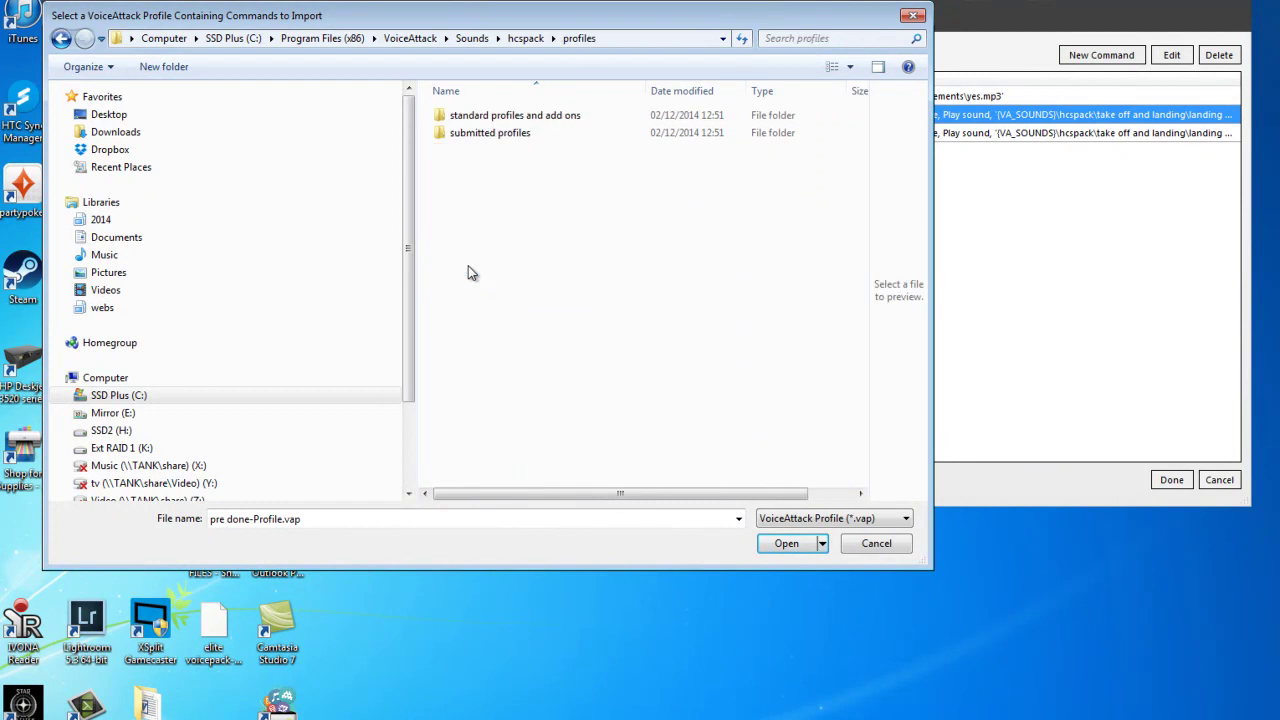
{"action": "double_click", "coordinate": [467, 118]}
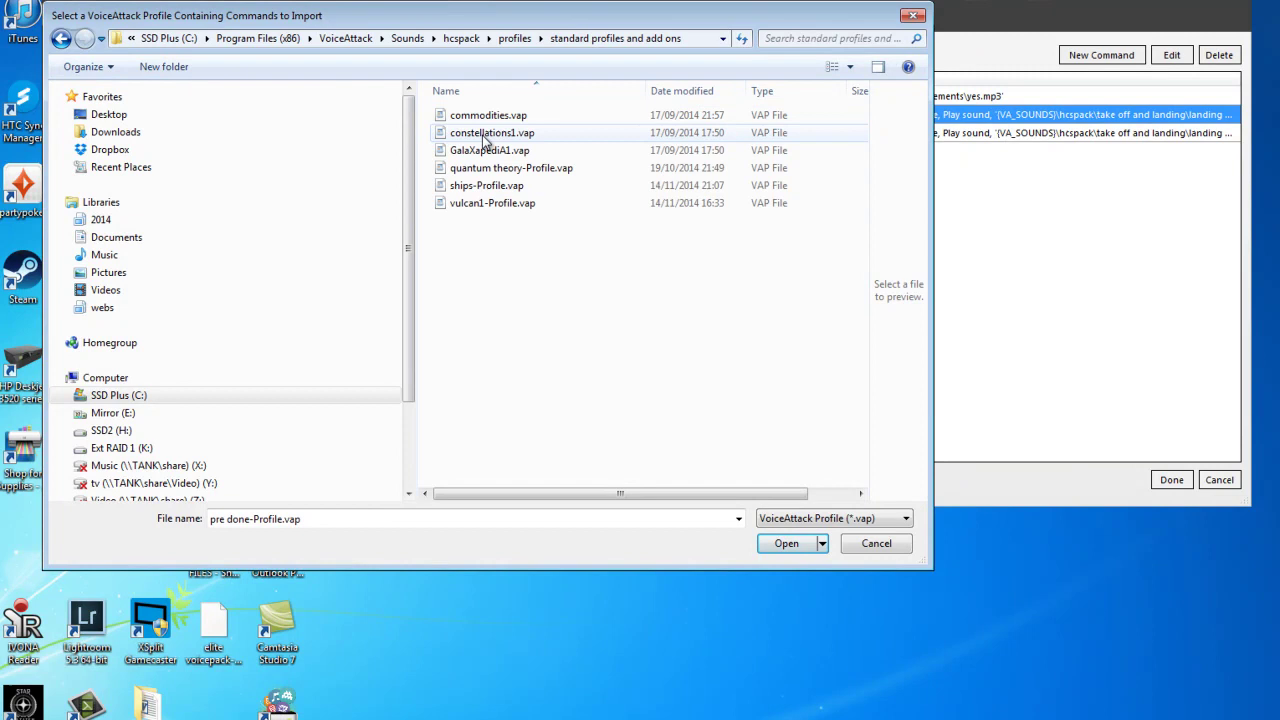
{"action": "left_click", "coordinate": [61, 38]}
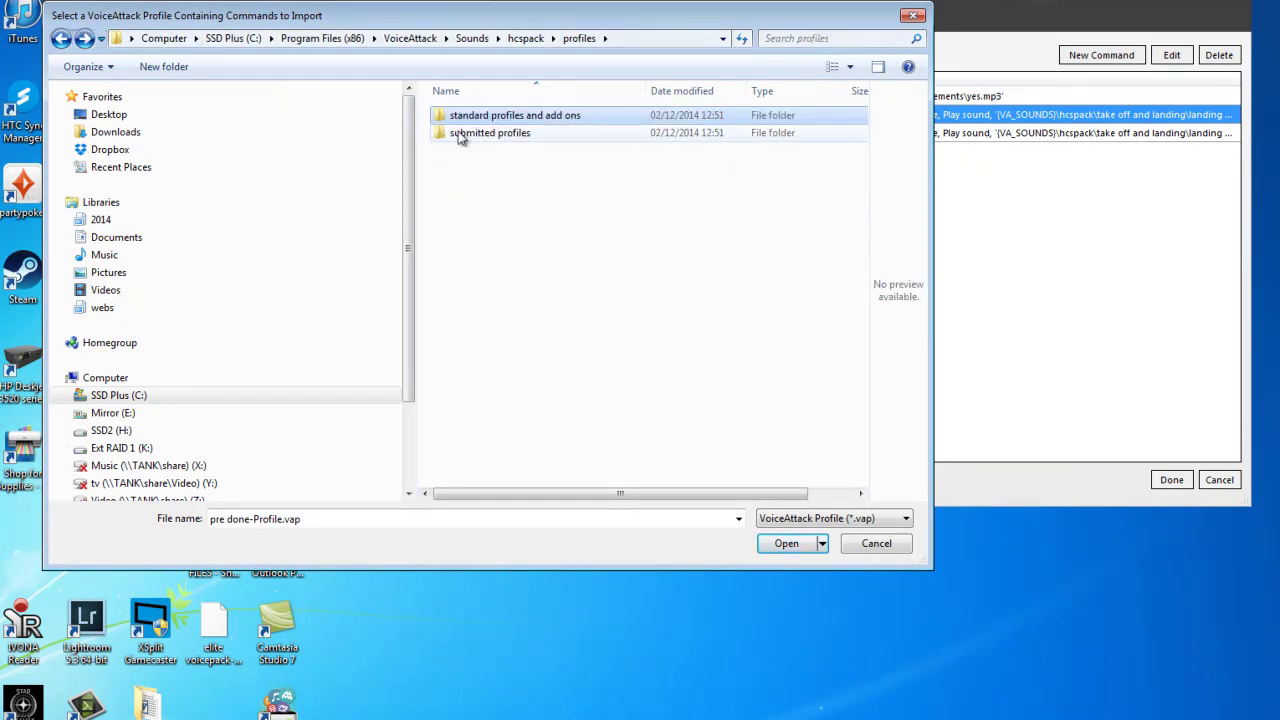
{"action": "left_click", "coordinate": [61, 38]}
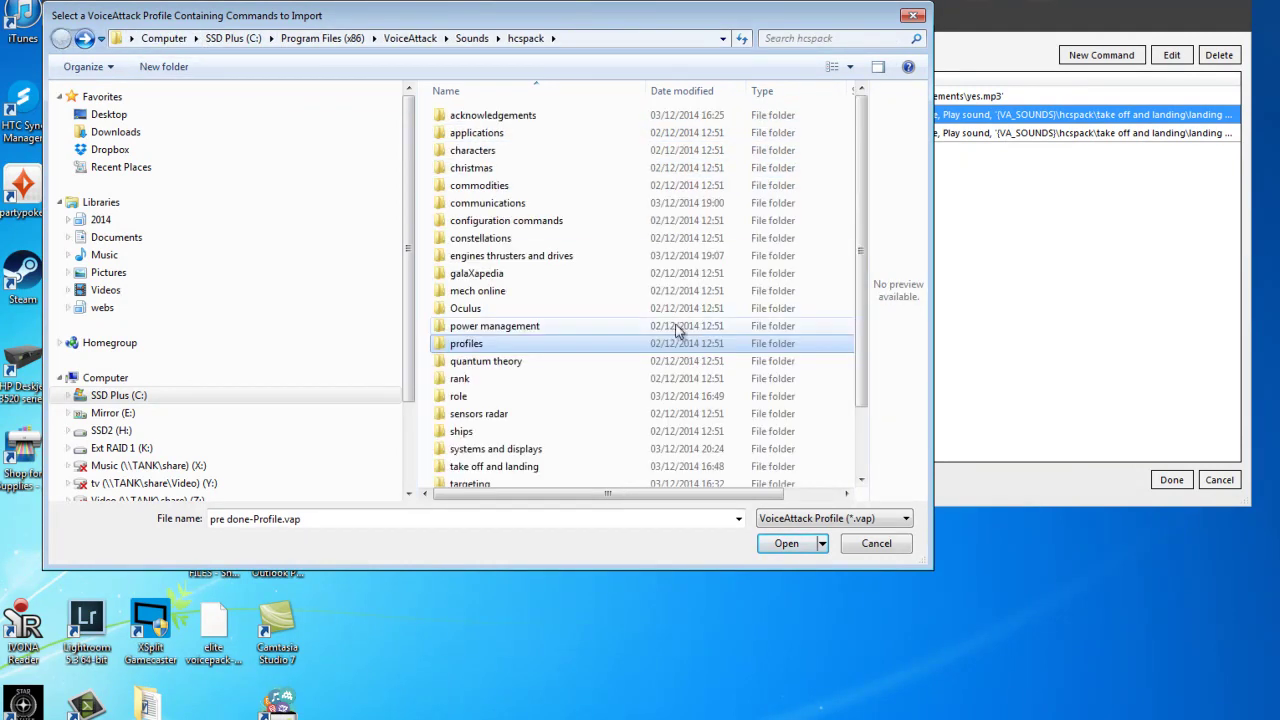
{"action": "scroll", "coordinate": [866, 363], "scroll_direction": "down", "scroll_amount": 2}
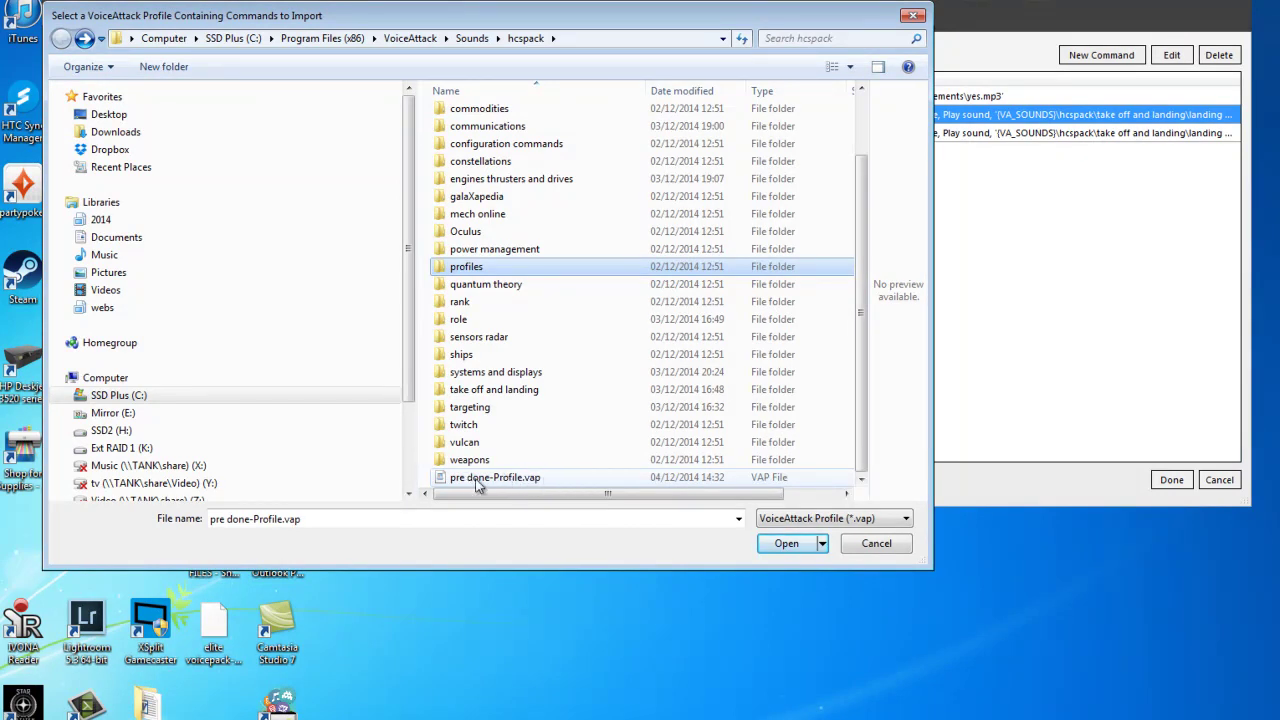
{"action": "left_click", "coordinate": [459, 481]}
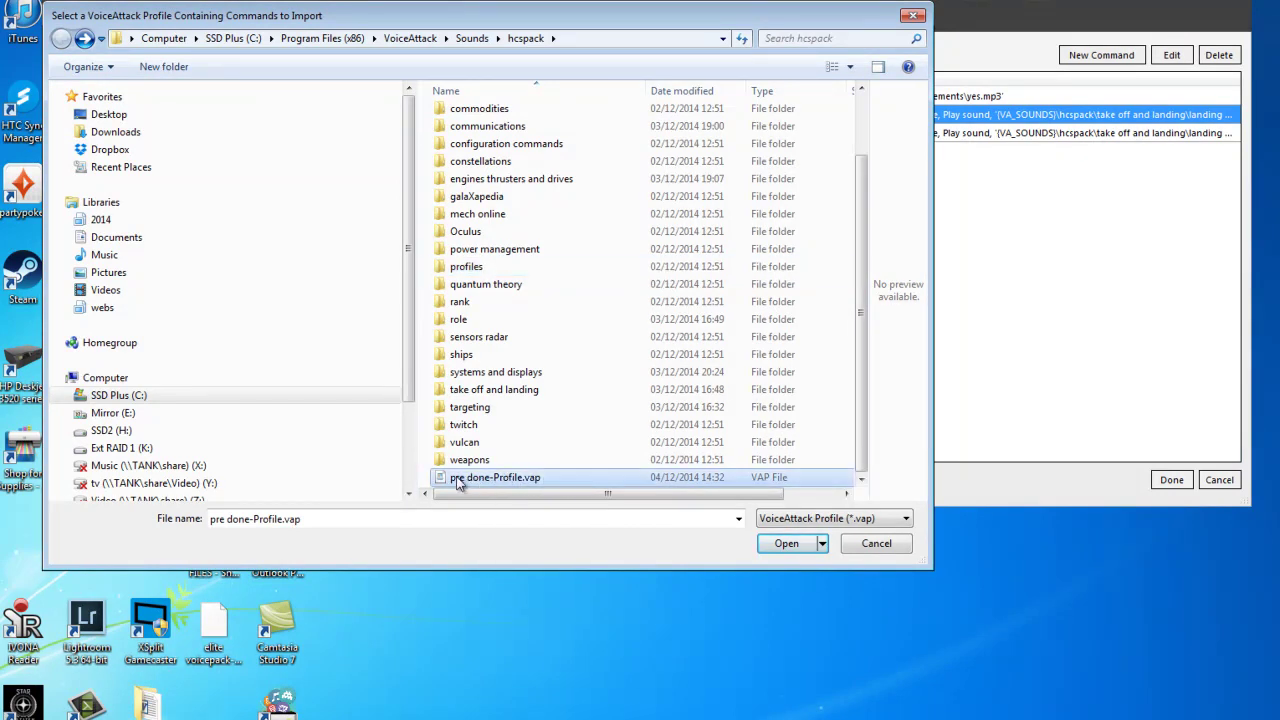
Load pre done-Profile.vap and import all its commands, giving 246 commands
{"action": "left_click", "coordinate": [792, 545]}
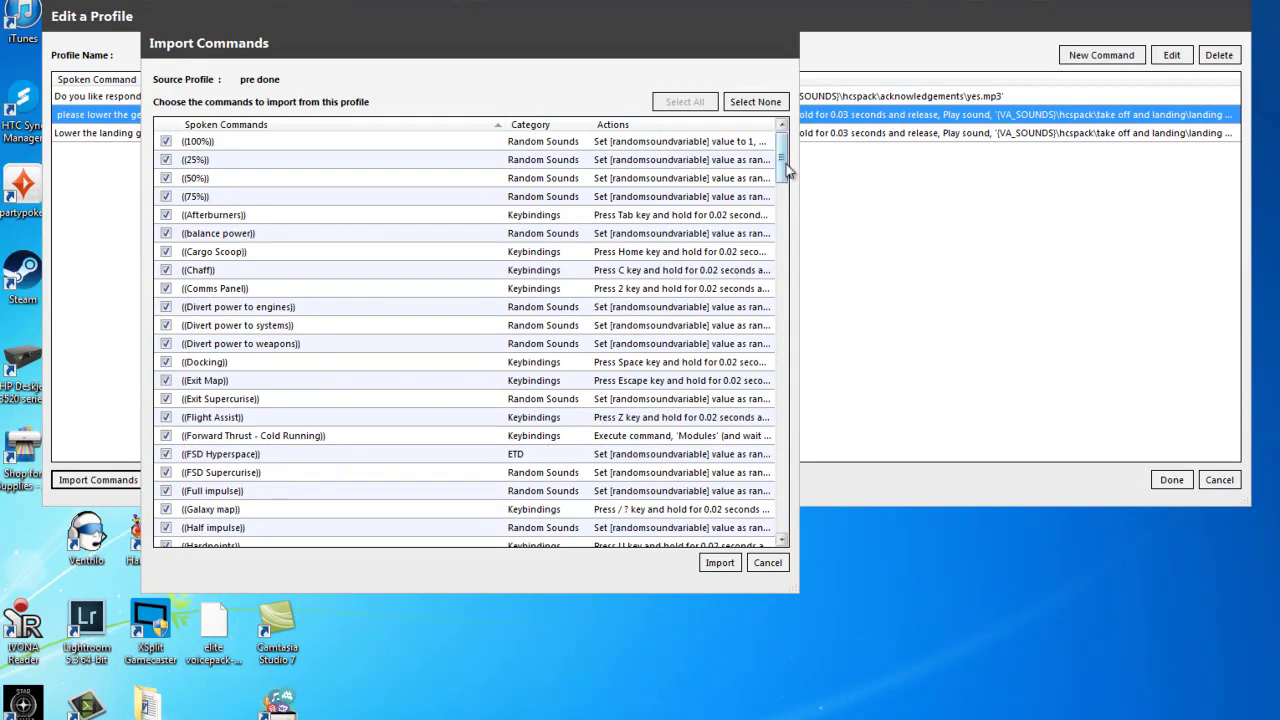
{"action": "left_click_drag", "start_coordinate": [784, 170], "coordinate": [703, 176]}
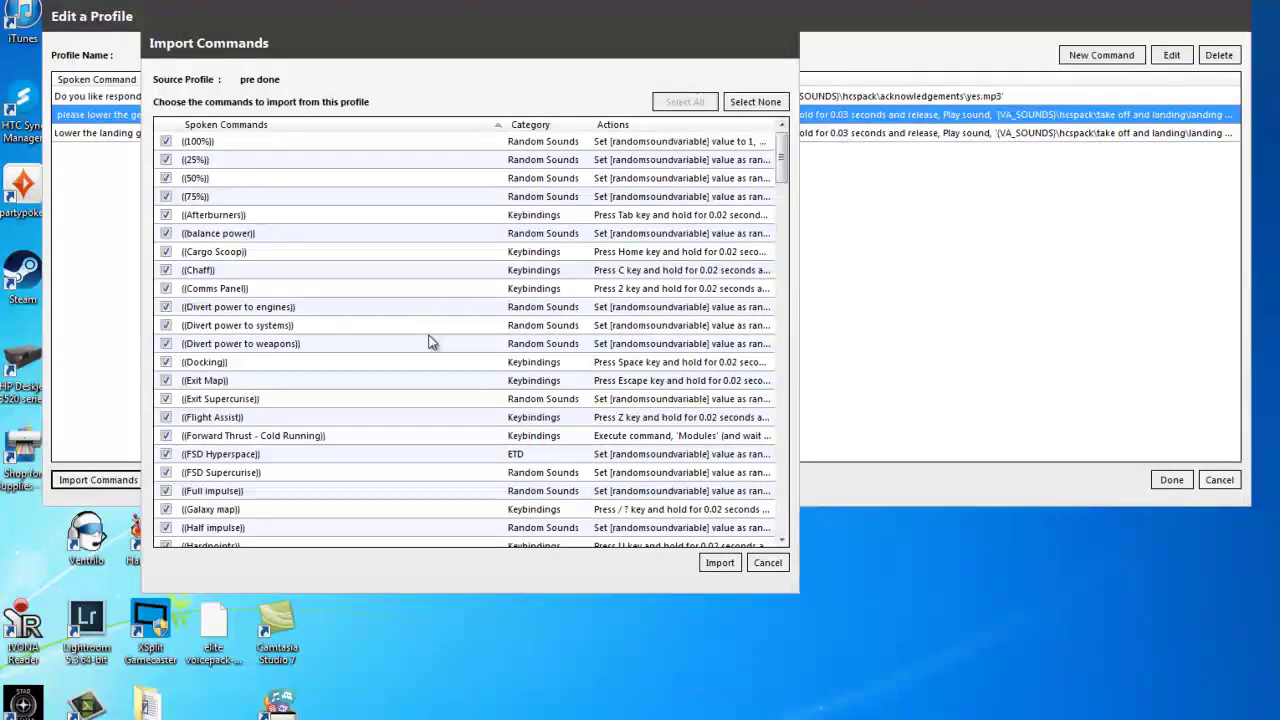
{"action": "left_click", "coordinate": [719, 563]}
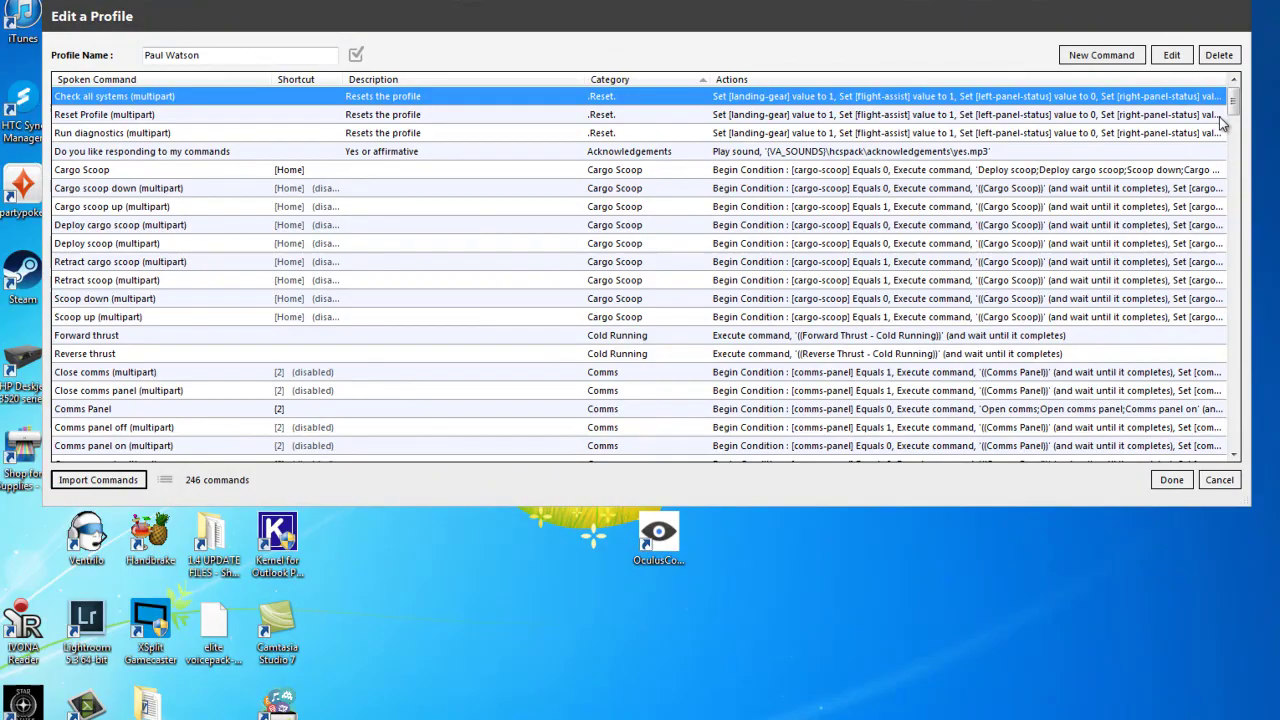
{"action": "mouse_move", "coordinate": [1233, 105]}
{"action": "left_mouse_down"}
{"action": "mouse_move", "coordinate": [1240, 390]}
{"action": "mouse_move", "coordinate": [1235, 100]}
{"action": "left_mouse_up"}
{"action": "left_click", "coordinate": [1170, 481]}
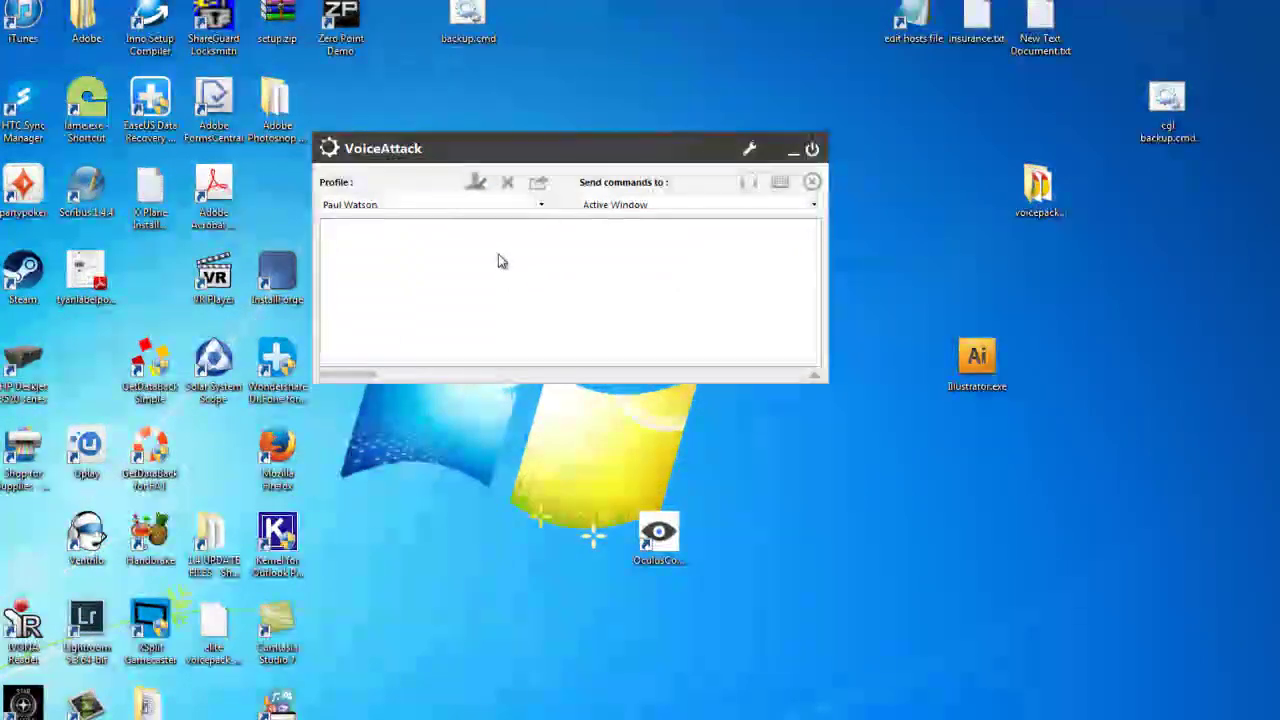
{"action": "left_click", "coordinate": [477, 190]}
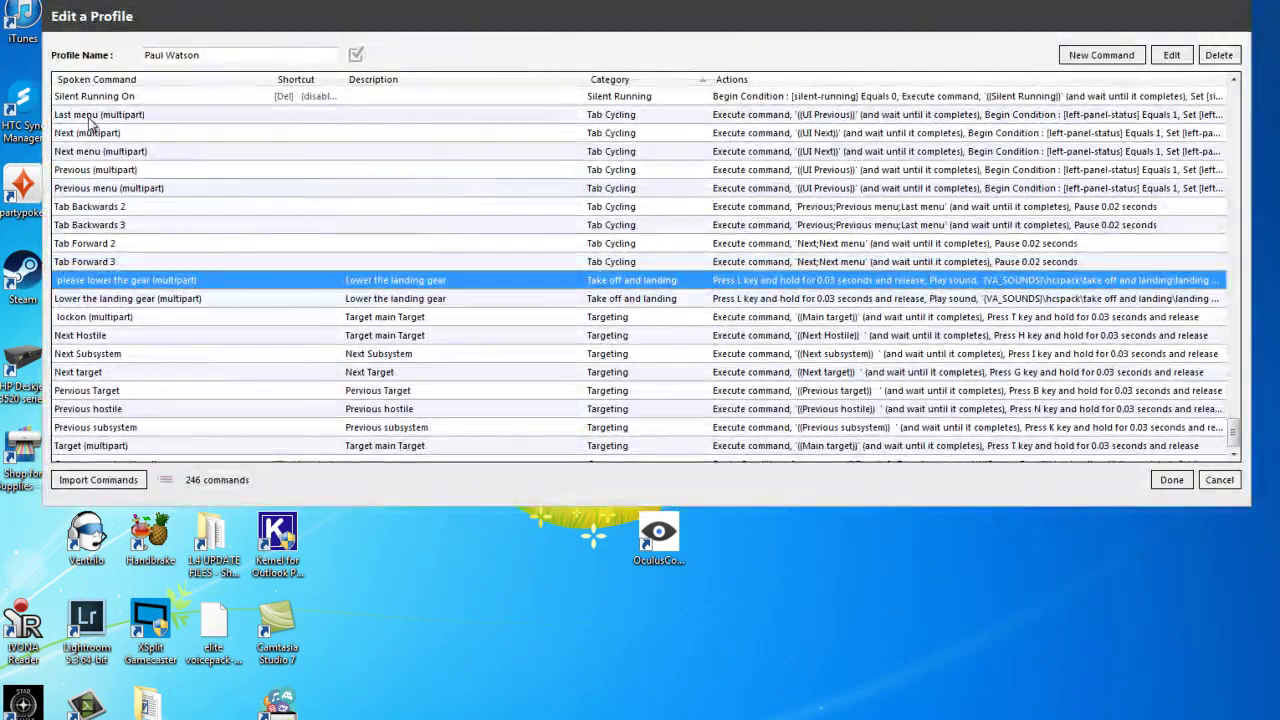
{"action": "left_click_drag", "start_coordinate": [1236, 432], "coordinate": [1236, 95]}
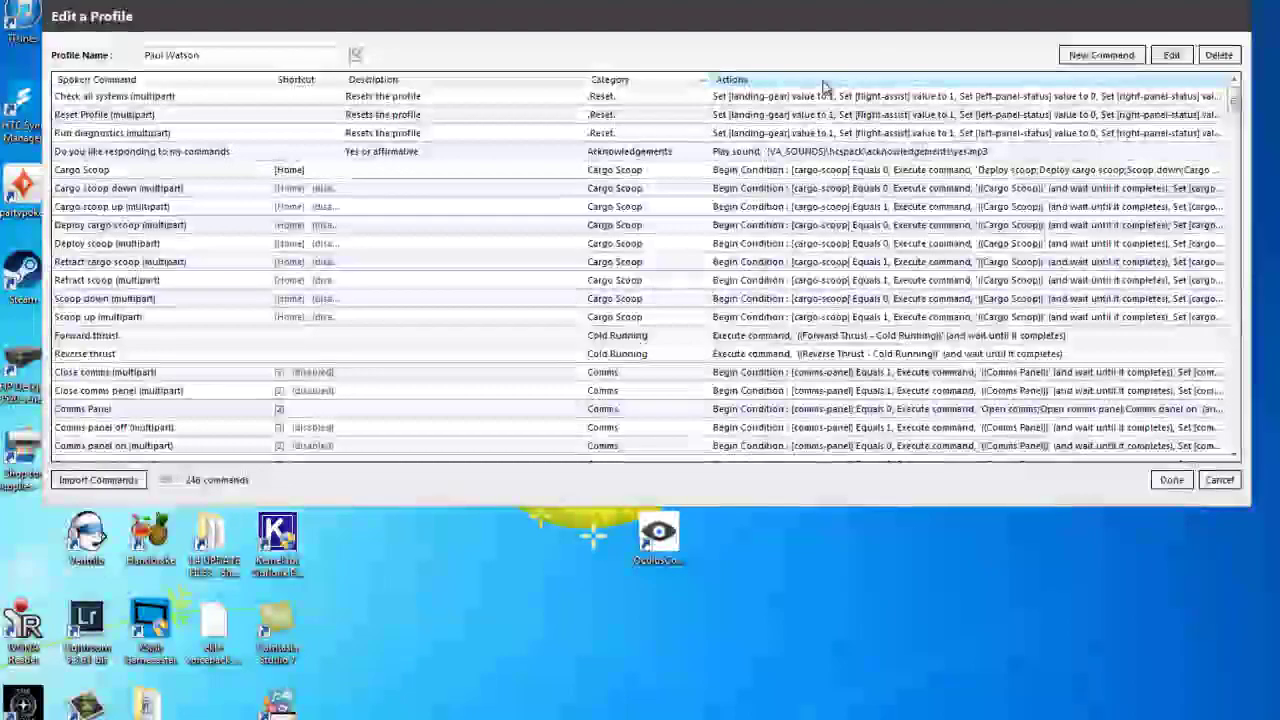
{"action": "left_click", "coordinate": [167, 79]}
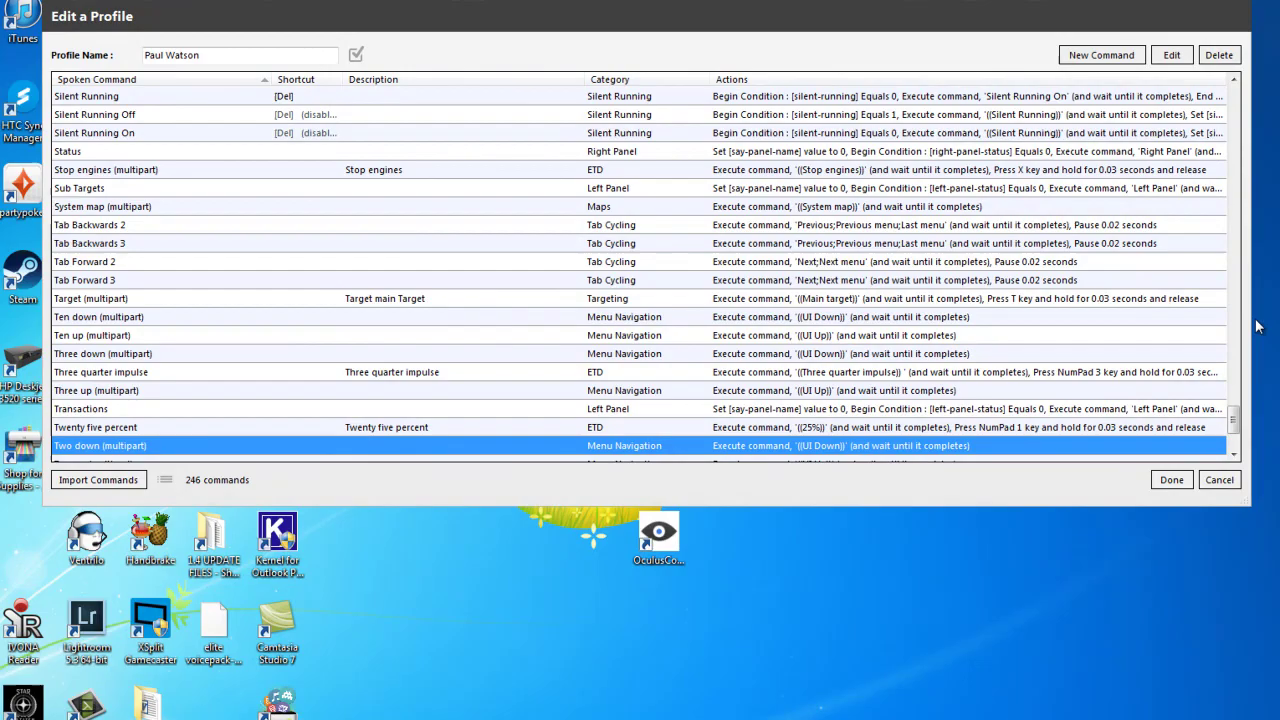
{"action": "left_click", "coordinate": [104, 80]}
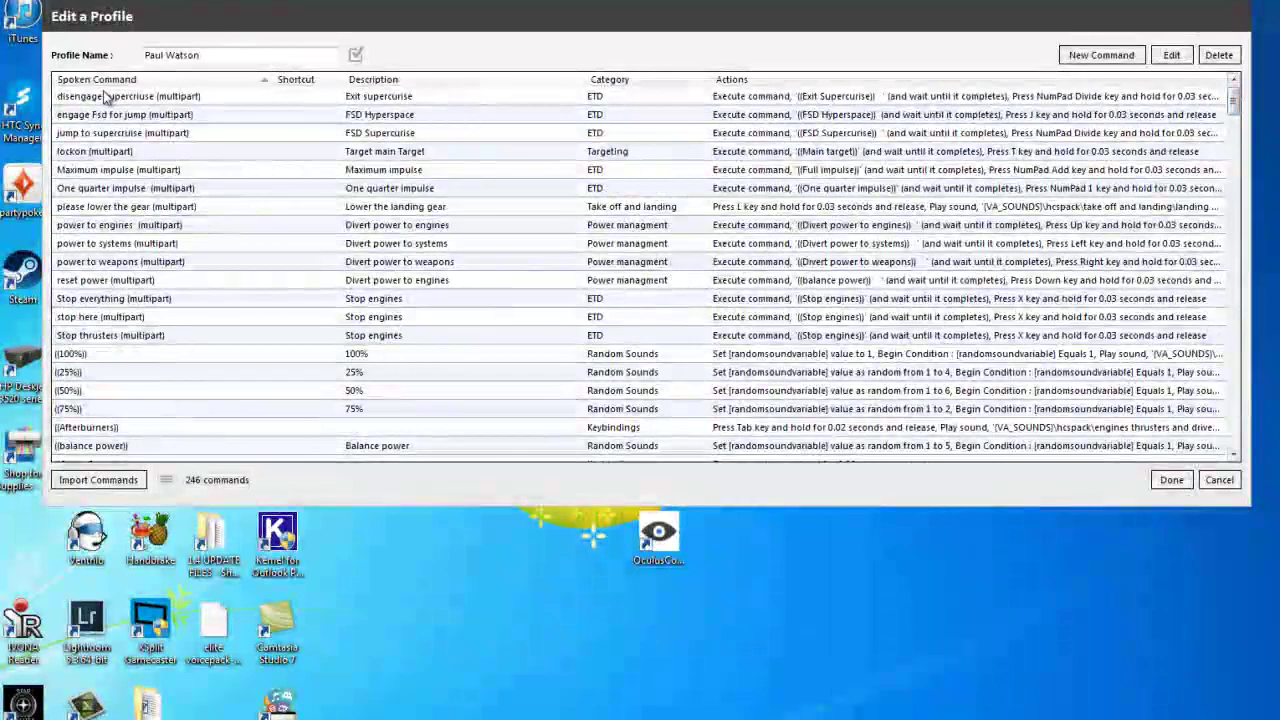
{"action": "left_click", "coordinate": [104, 82]}
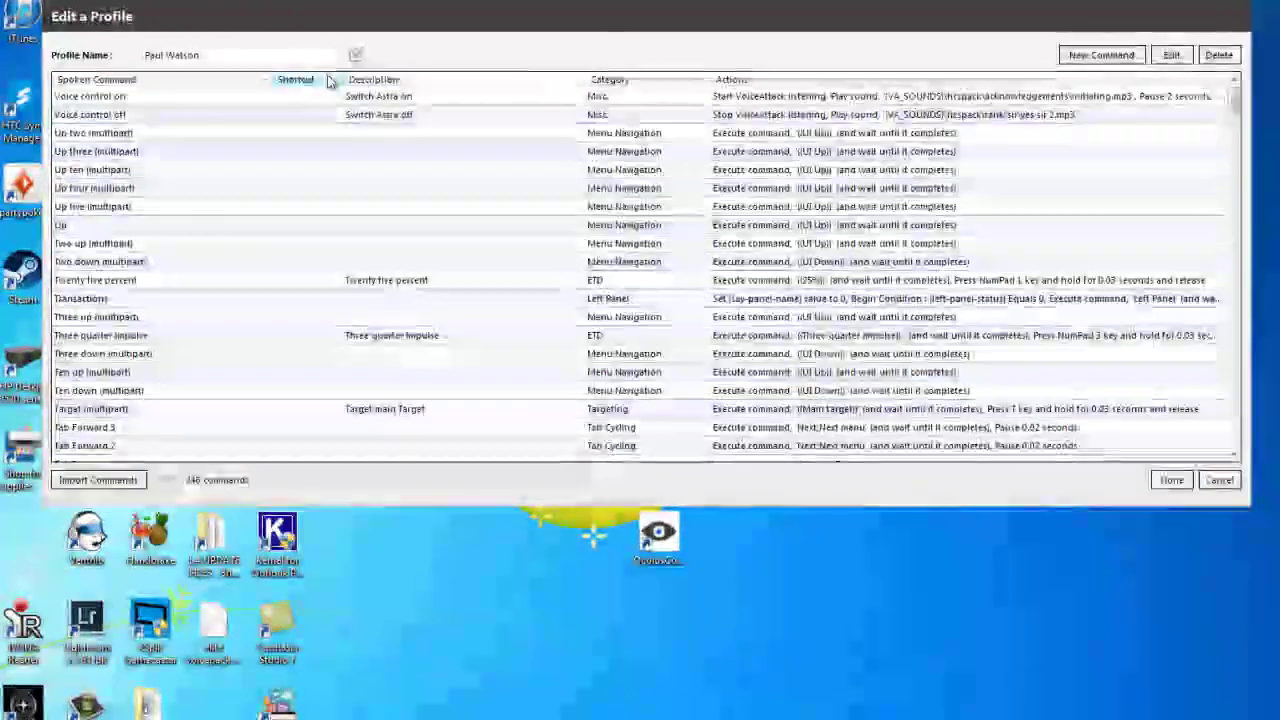
{"action": "left_click", "coordinate": [384, 83]}
{"action": "left_click", "coordinate": [632, 81]}
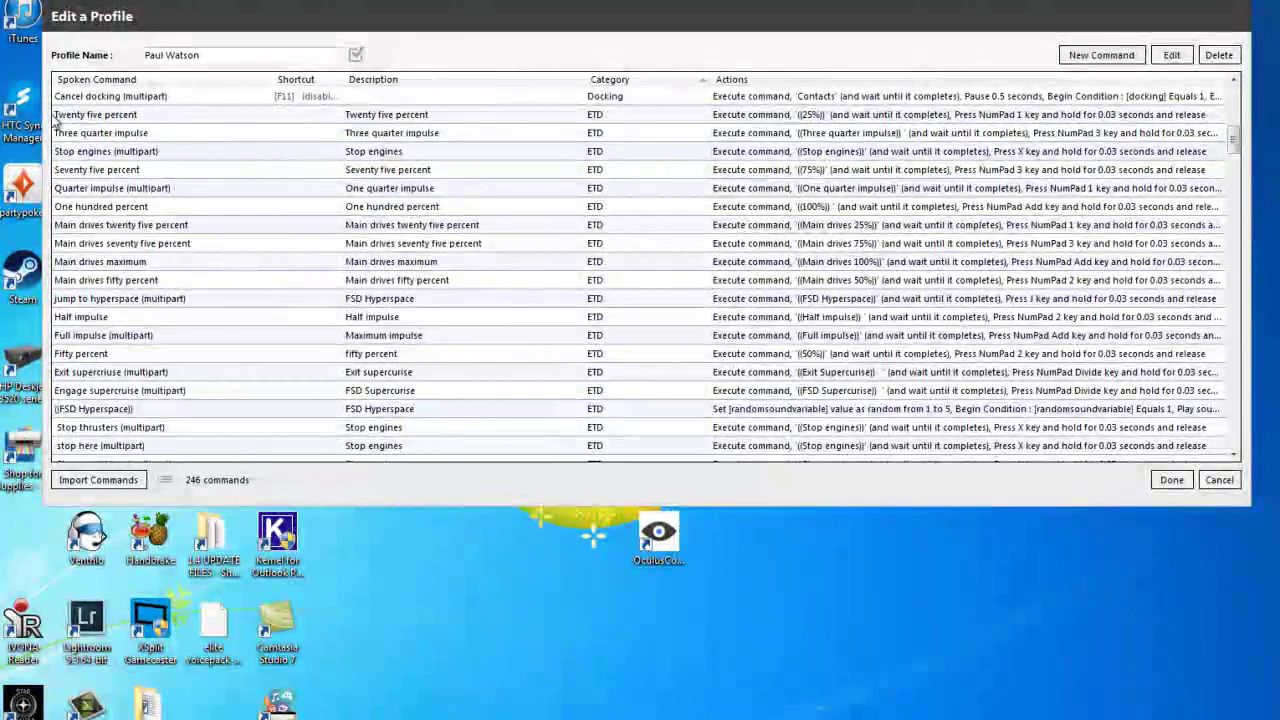
{"action": "left_click", "coordinate": [60, 118]}
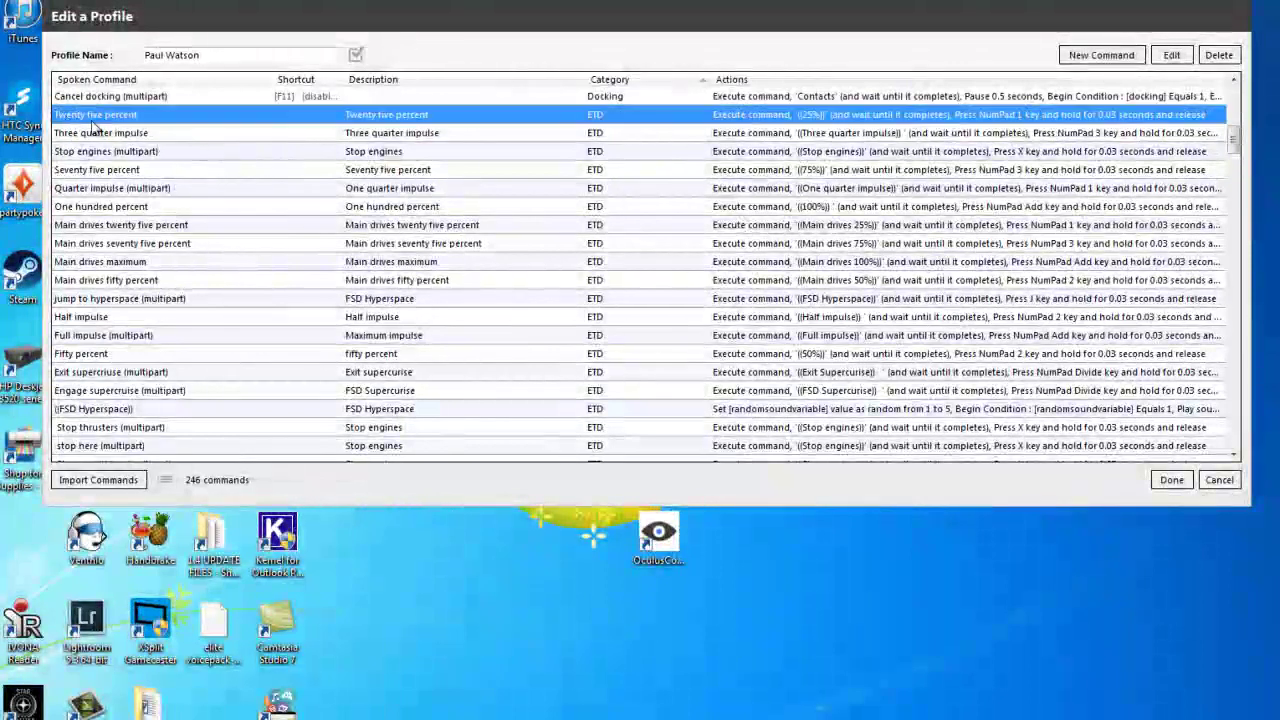
{"action": "left_click", "coordinate": [75, 133]}
{"action": "left_click", "coordinate": [86, 152]}
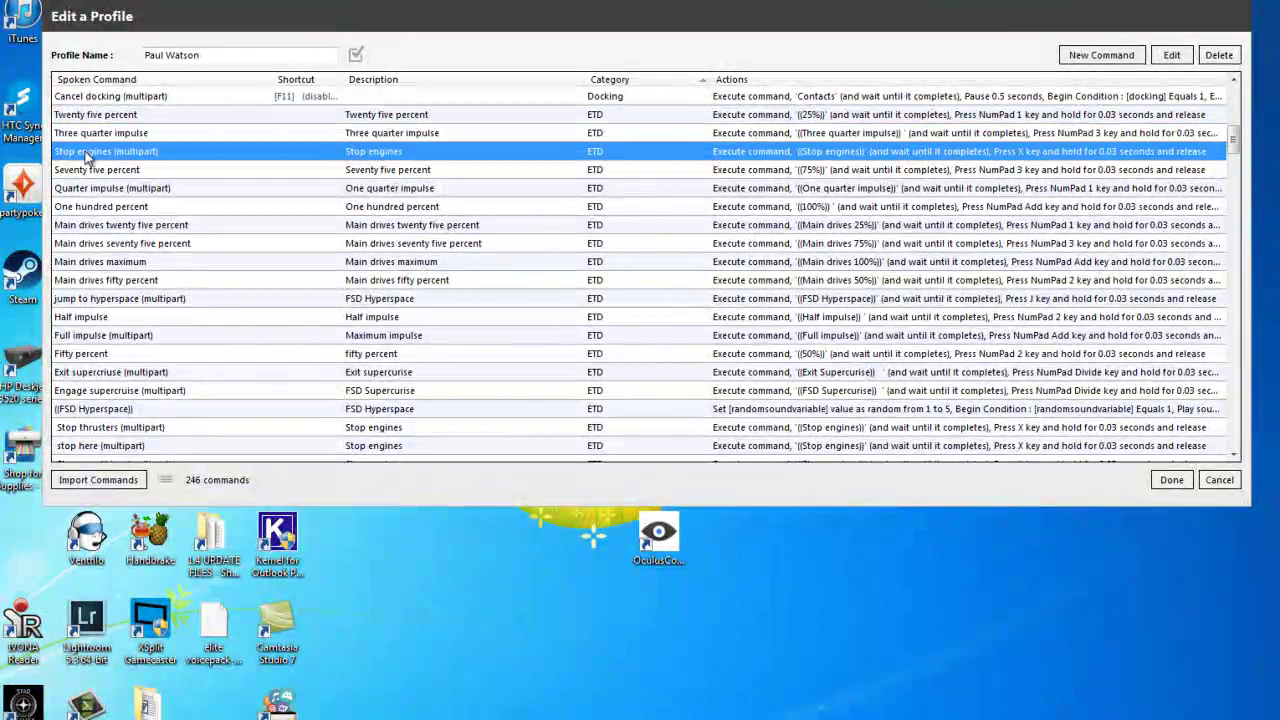
{"action": "left_click", "coordinate": [90, 172]}
{"action": "left_click", "coordinate": [96, 189]}
{"action": "left_click", "coordinate": [97, 206]}
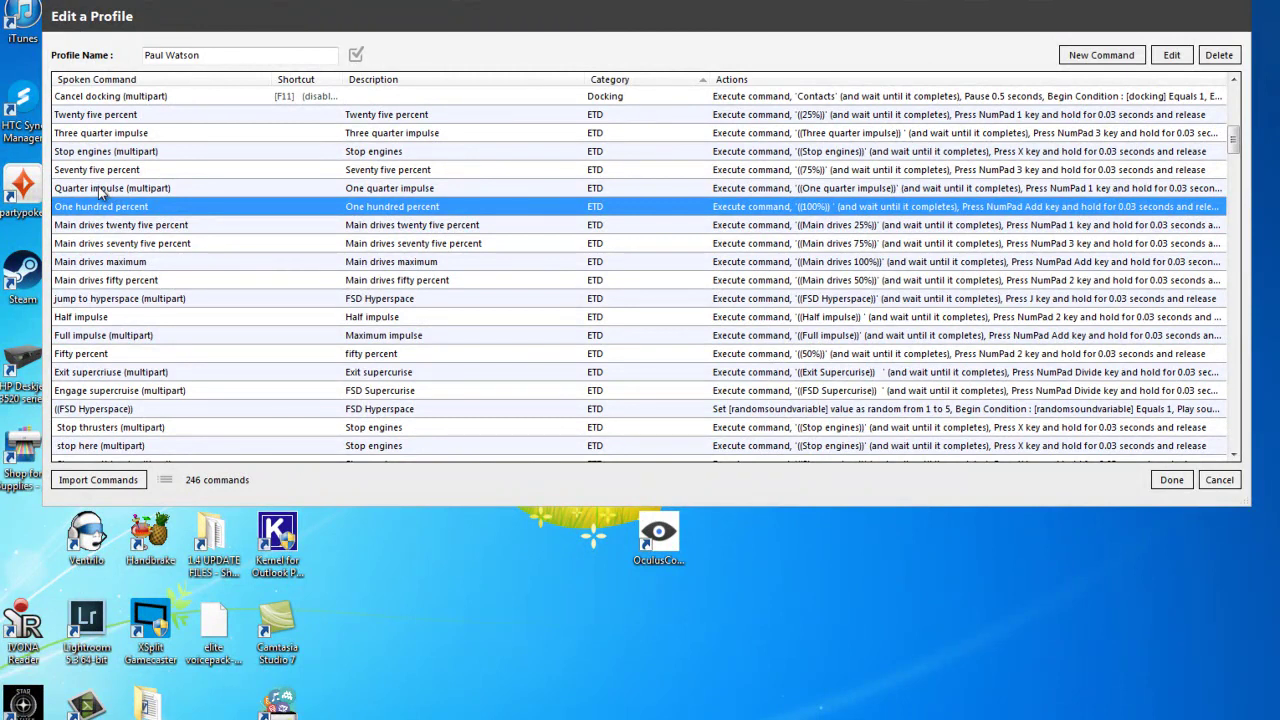
{"action": "left_click", "coordinate": [98, 191]}
{"action": "left_click", "coordinate": [96, 172]}
{"action": "left_click", "coordinate": [97, 156]}
{"action": "left_click", "coordinate": [94, 137]}
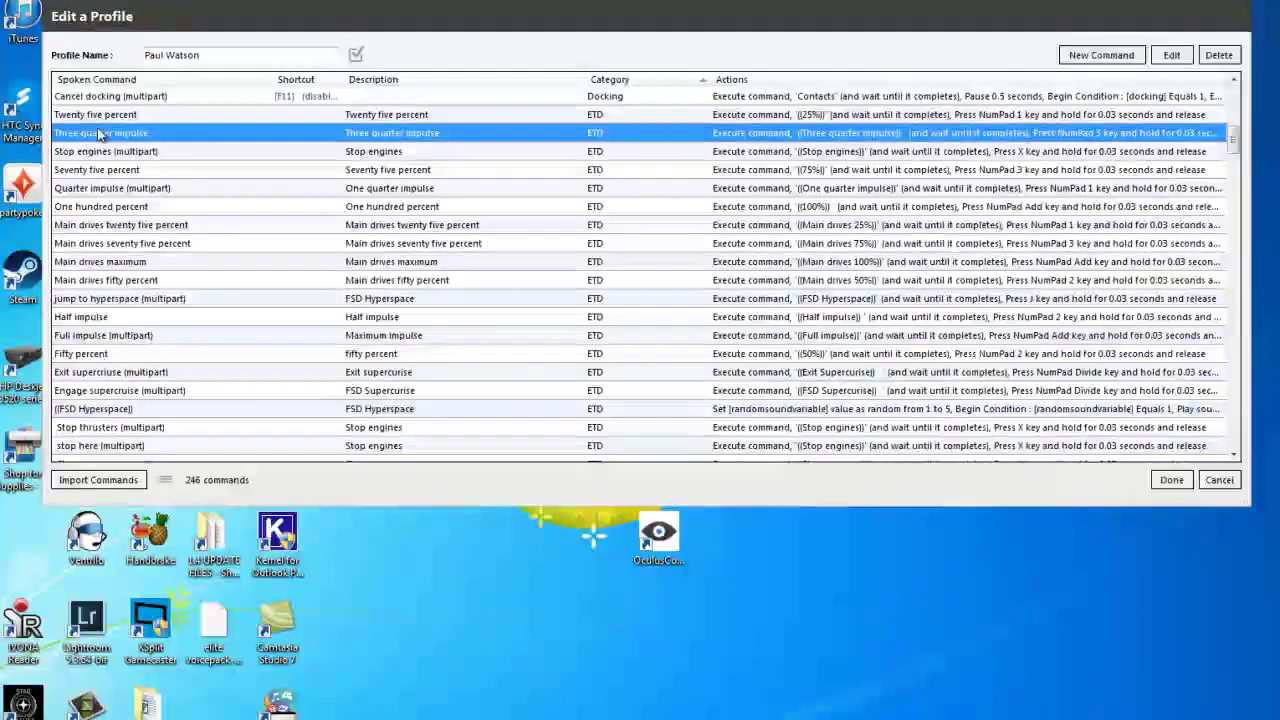
{"action": "left_click", "coordinate": [92, 116]}
{"action": "left_click", "coordinate": [88, 262]}
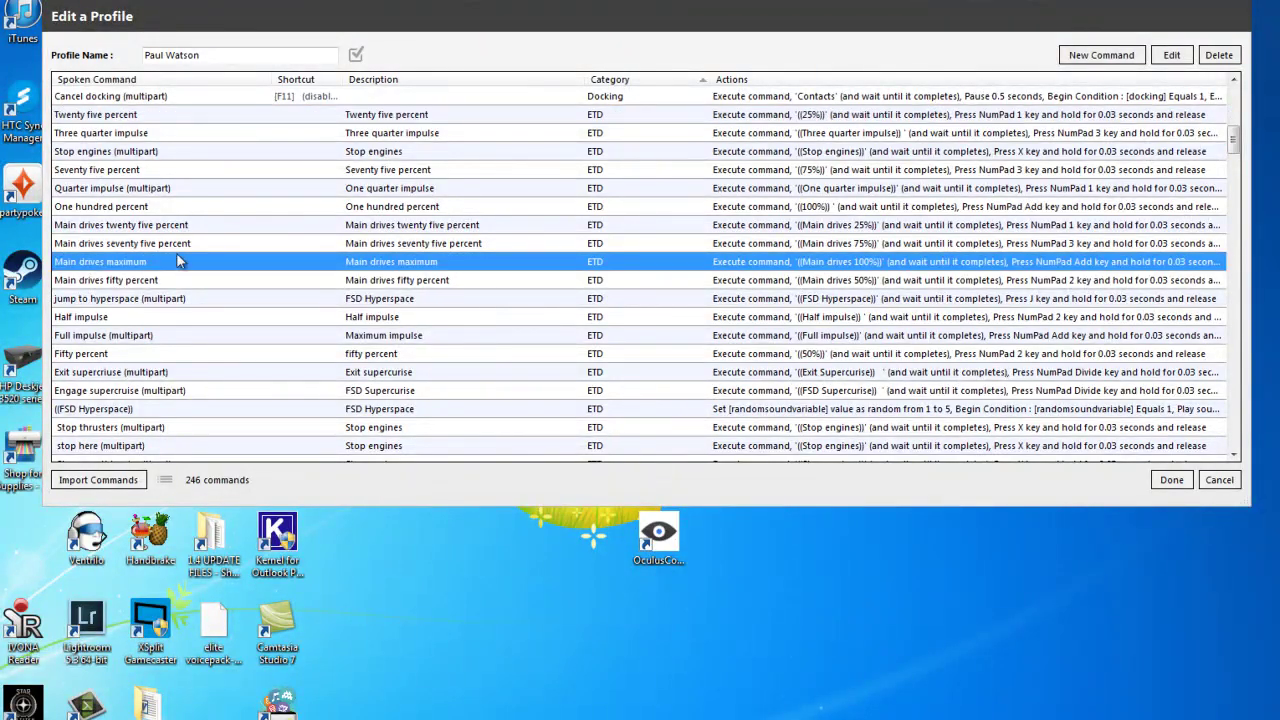
{"action": "scroll", "coordinate": [180, 256], "scroll_direction": "up", "scroll_amount": 1}
{"action": "left_click", "coordinate": [104, 190]}
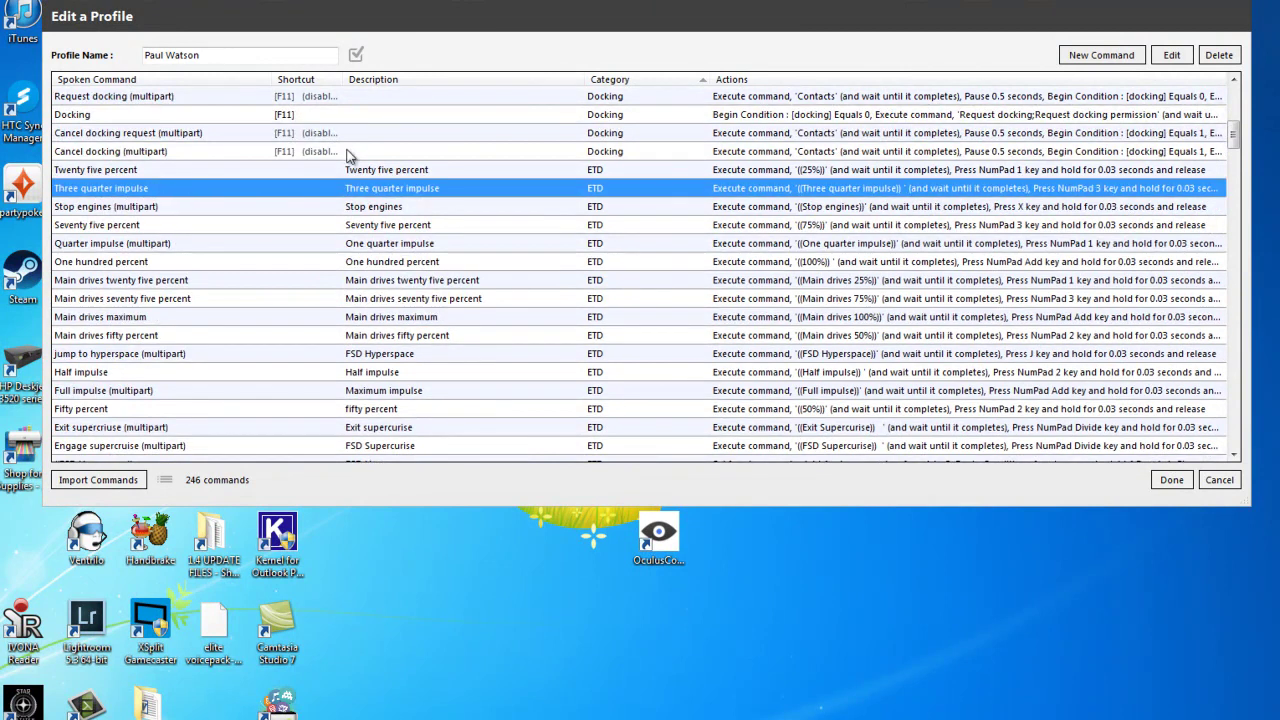
{"action": "left_click", "coordinate": [138, 170]}
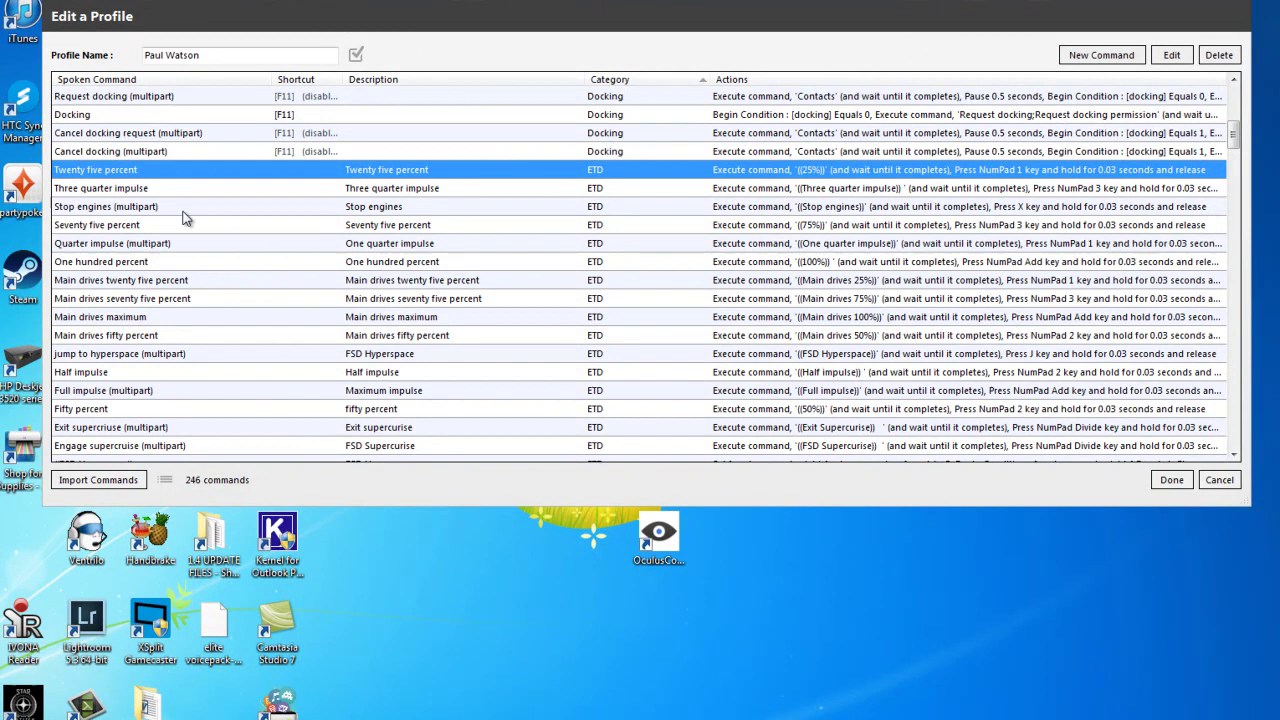
{"action": "left_click", "coordinate": [101, 190]}
{"action": "left_click", "coordinate": [97, 172]}
{"action": "left_click", "coordinate": [97, 189]}
{"action": "left_click", "coordinate": [72, 172]}
{"action": "left_click", "coordinate": [88, 188]}
{"action": "left_click", "coordinate": [80, 172]}
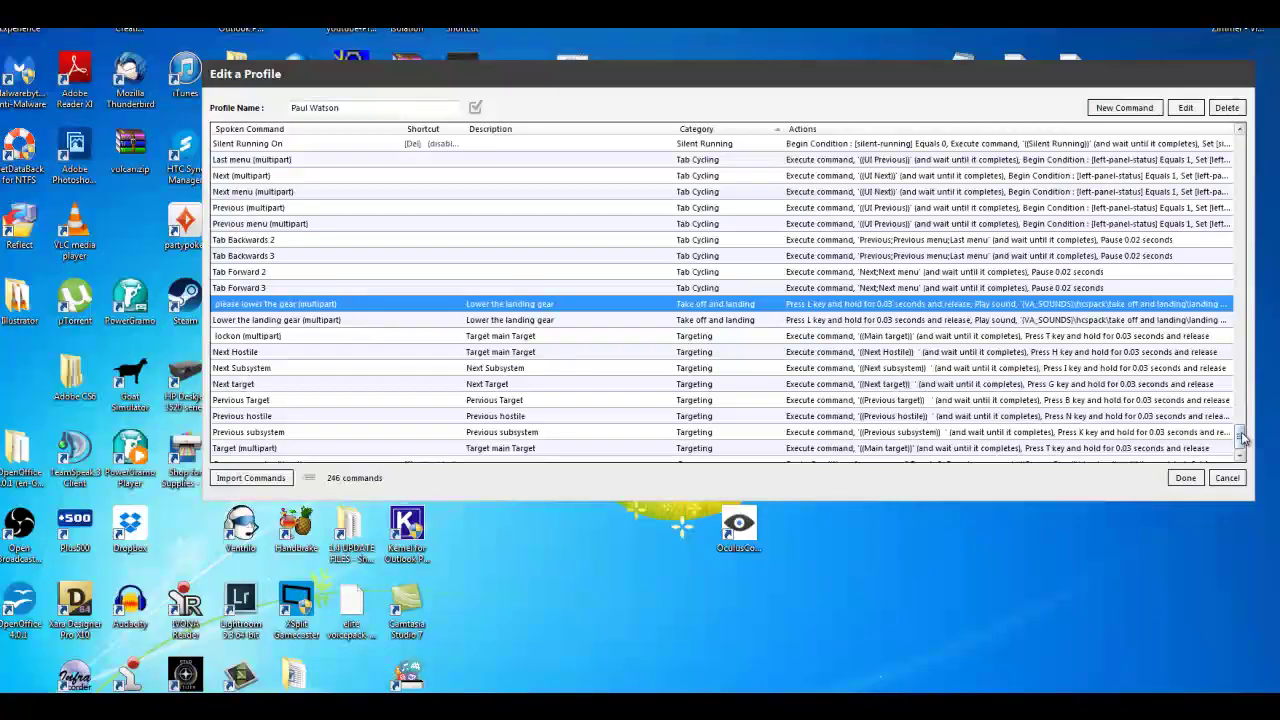
{"action": "left_click_drag", "start_coordinate": [1240, 440], "coordinate": [1239, 316]}
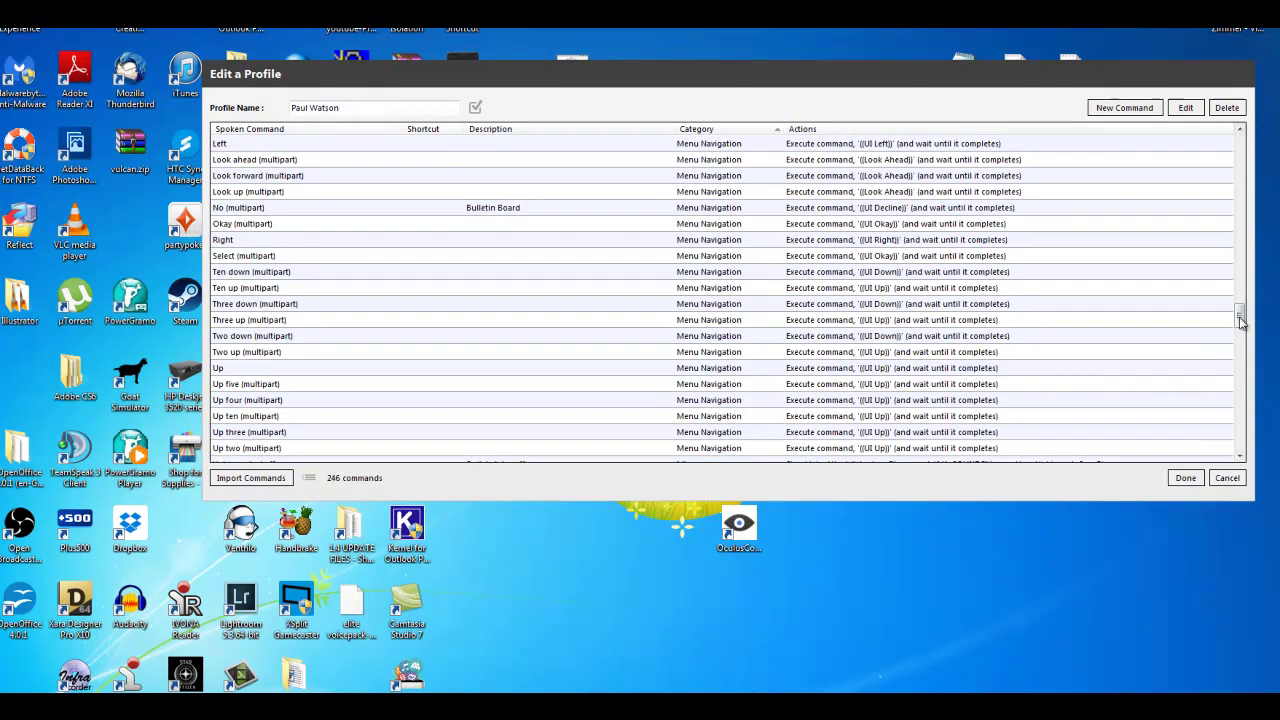
Scroll the command list to the top and close the Edit a Profile dialog with Done
{"action": "left_click_drag", "start_coordinate": [1239, 318], "coordinate": [1241, 155]}
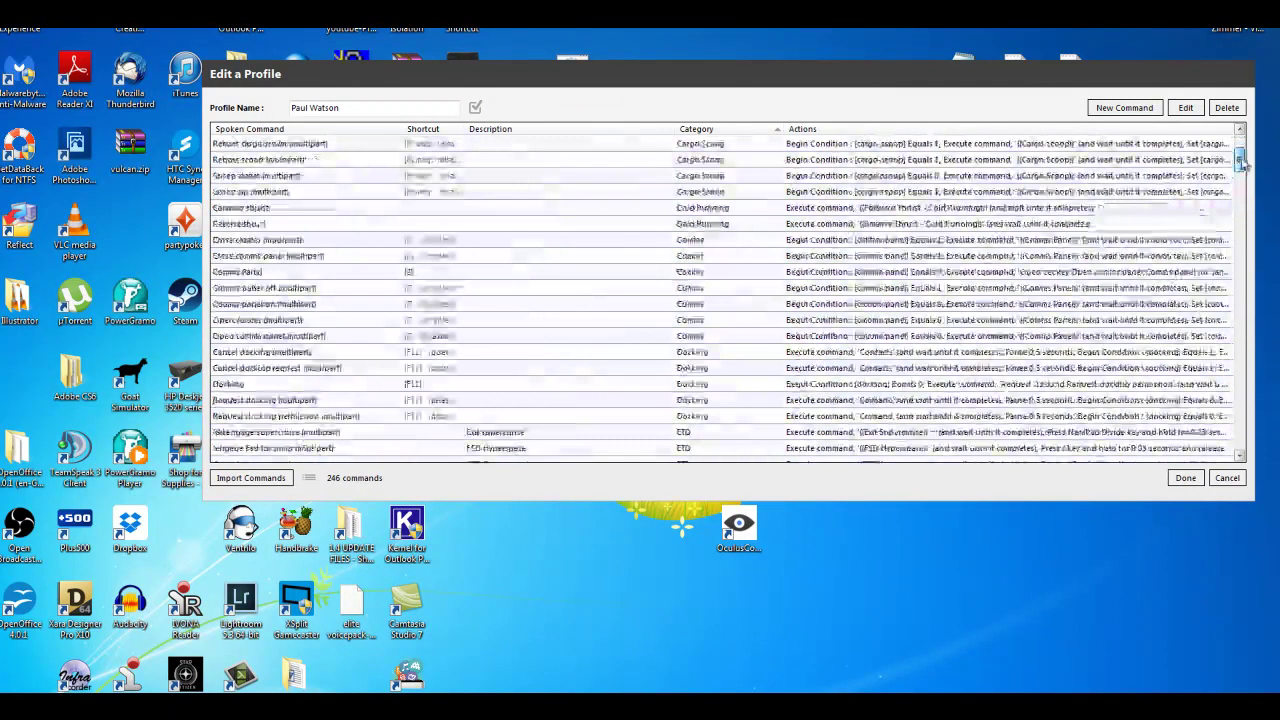
{"action": "left_click", "coordinate": [1185, 478]}
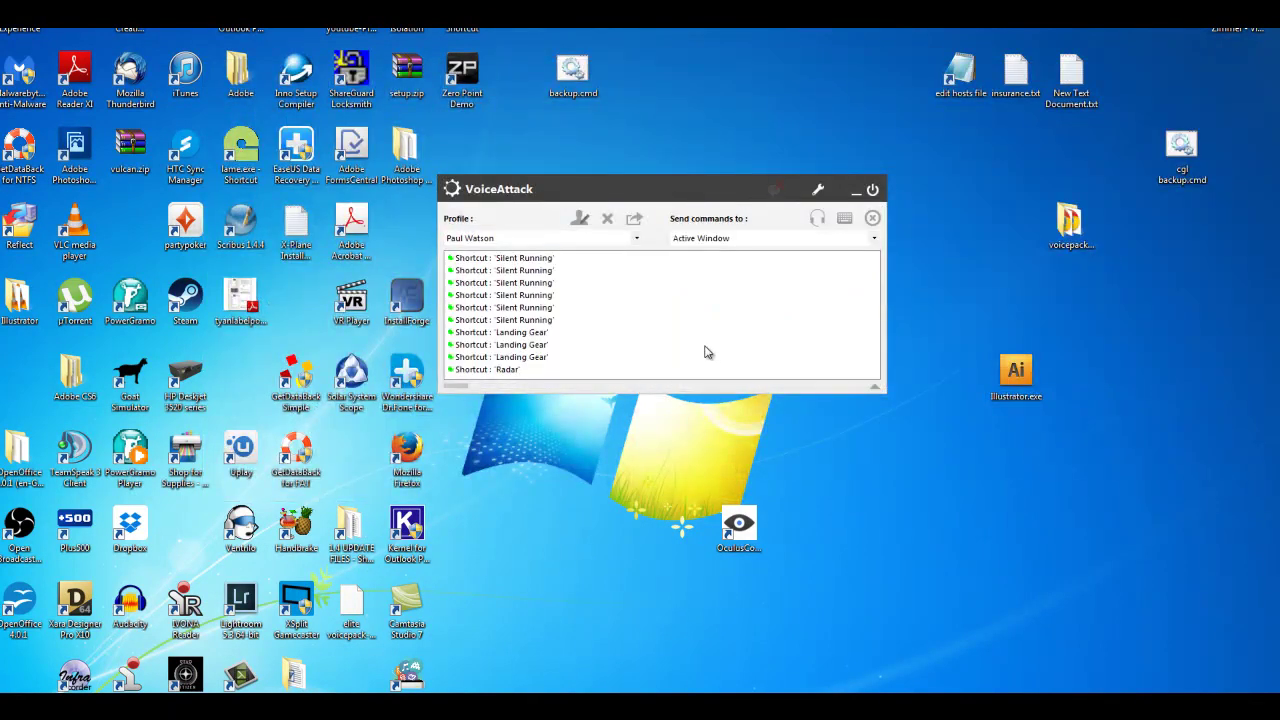